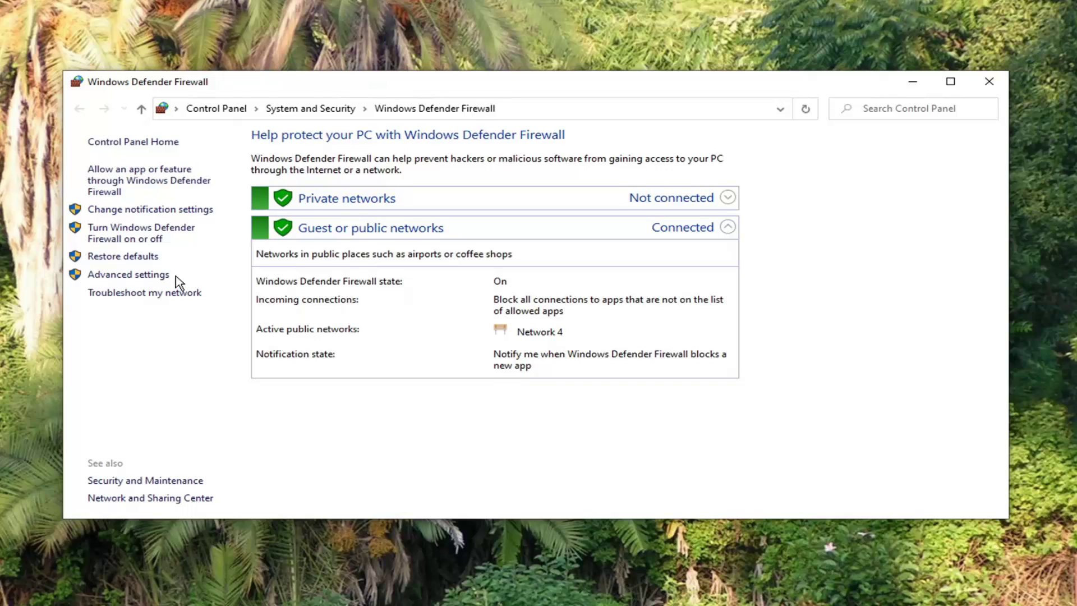
Open the advanced firewall settings and show the Inbound Rules list
left_click(123, 276)
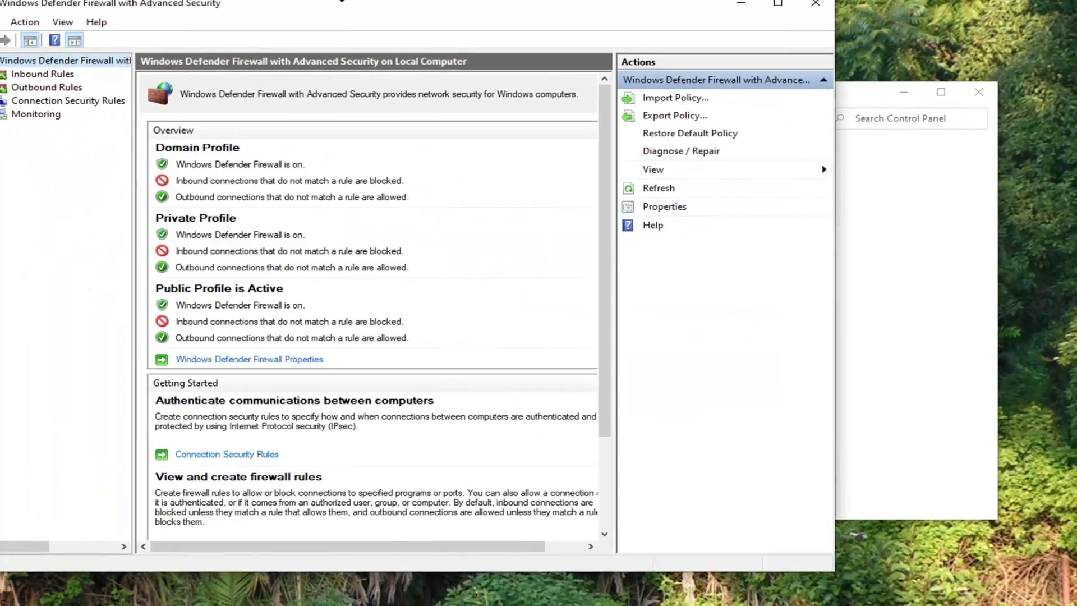
left_click_drag(340, 24, 483, 28)
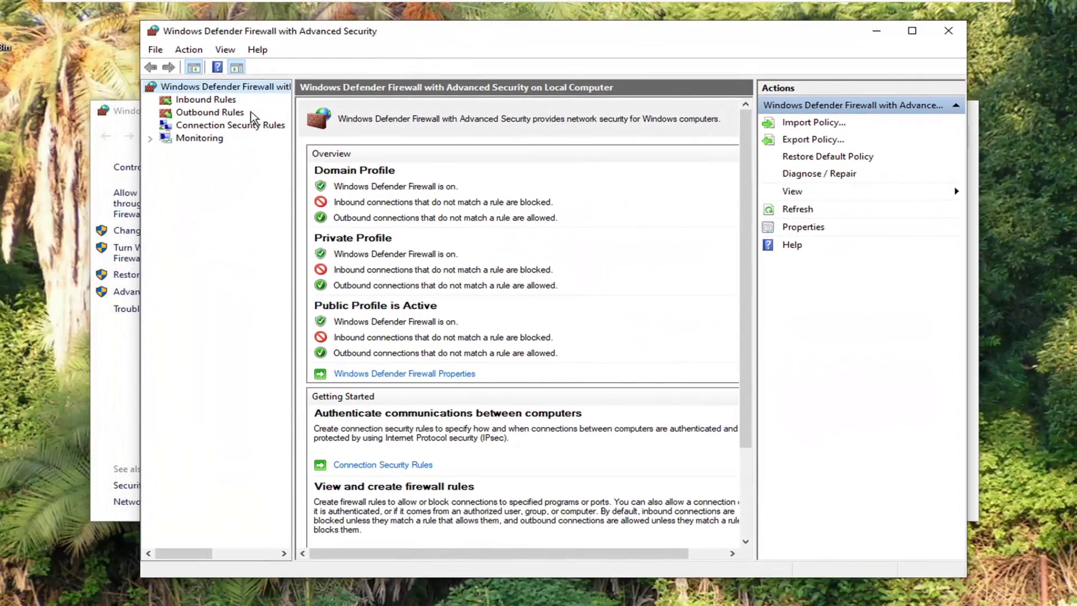
left_click(205, 101)
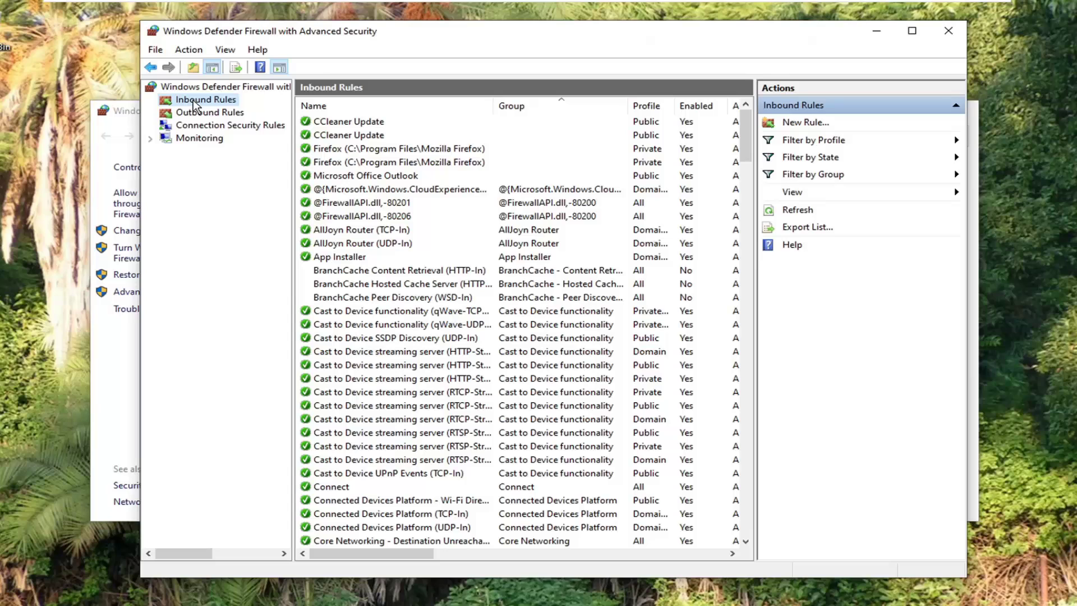
Start a new Custom inbound rule for all programs and default protocols, reaching the Scope step
left_click(800, 123)
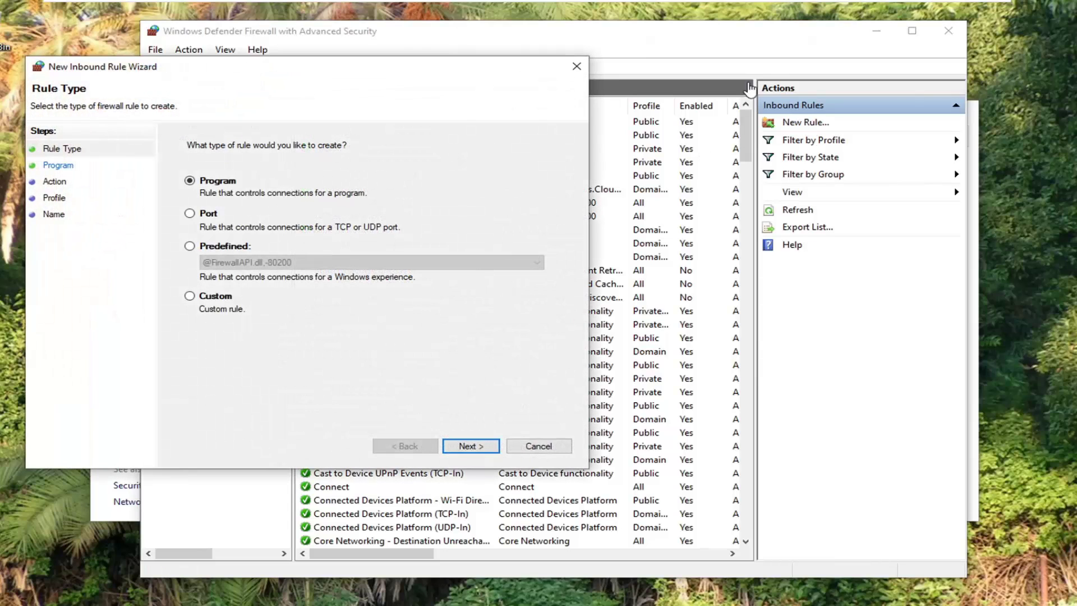
left_click_drag(260, 71, 477, 80)
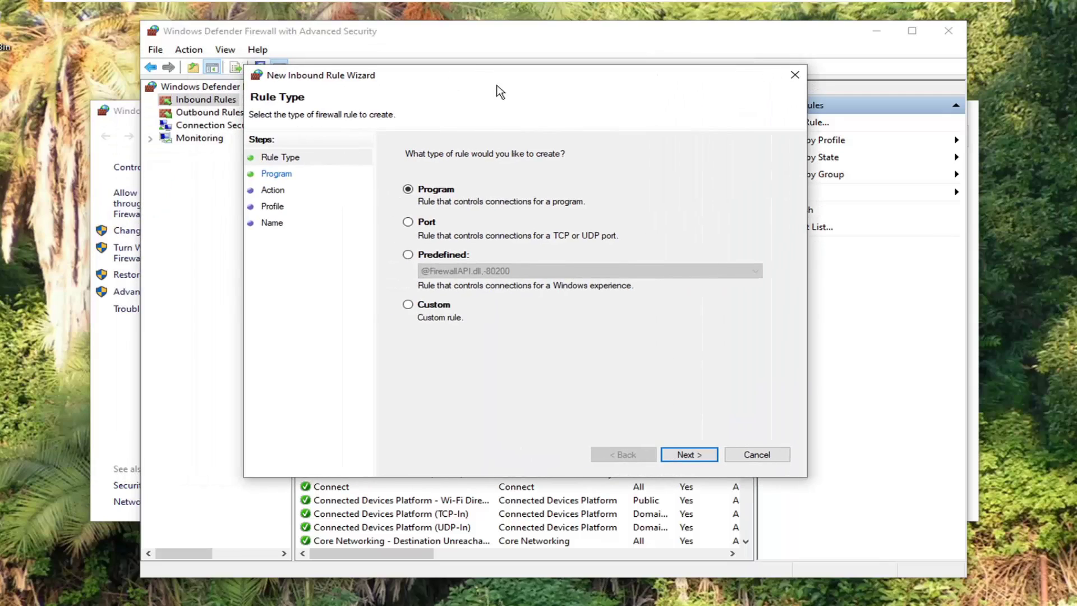
left_click(409, 308)
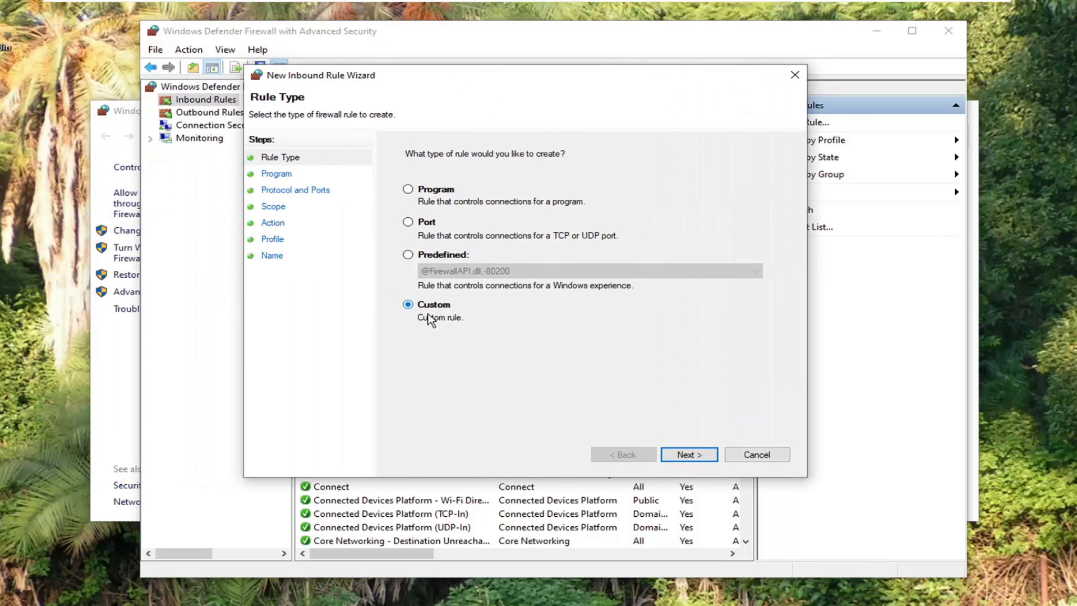
left_click(689, 457)
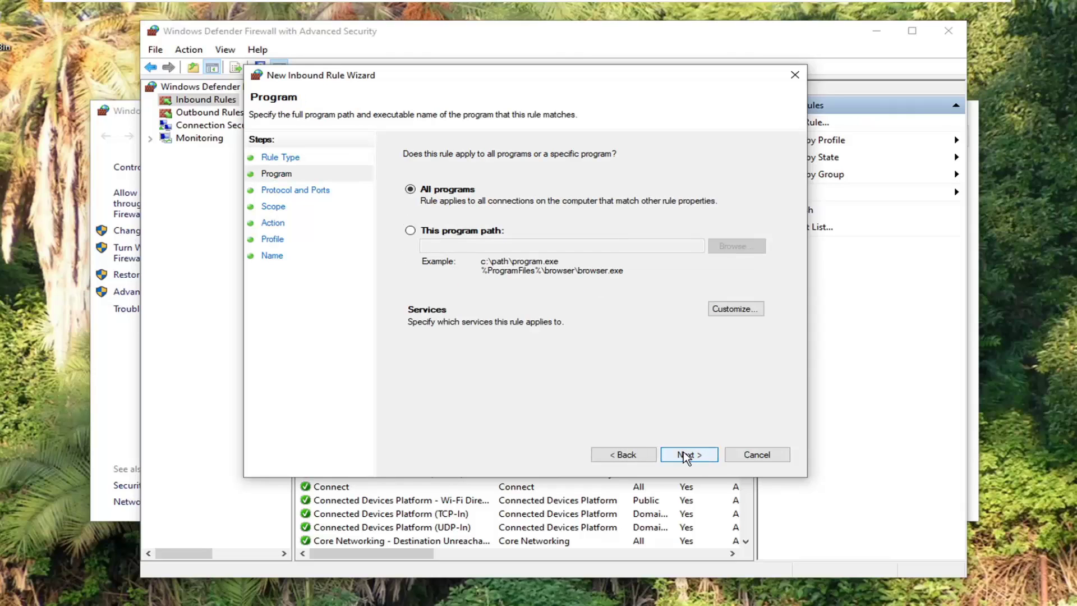
left_click(686, 455)
left_click(695, 456)
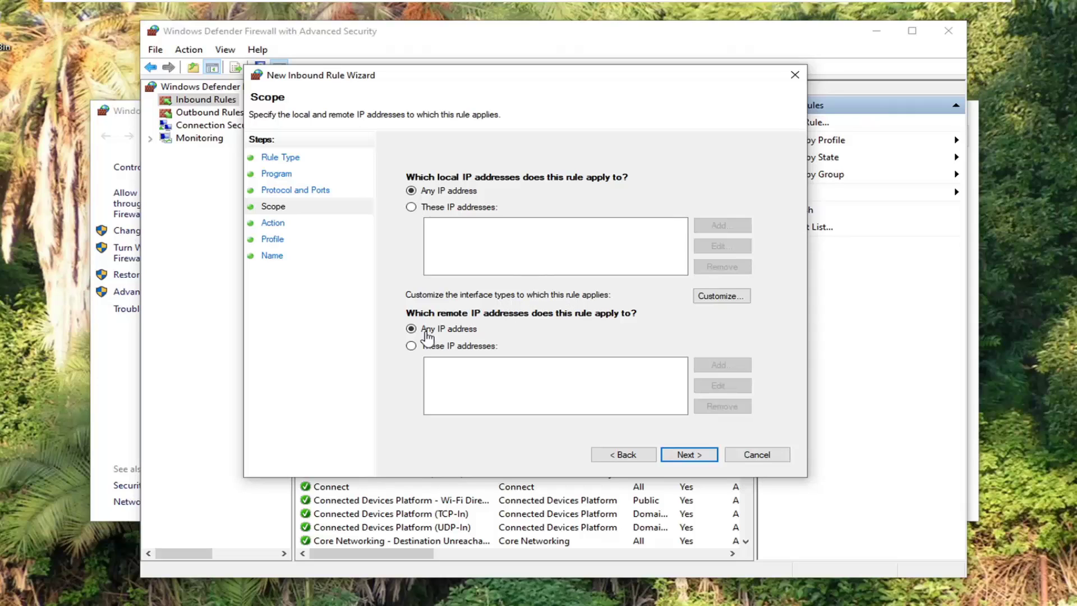
Restrict the rule to remote IP 192.163.0.13 and continue to the Action step
left_click(411, 346)
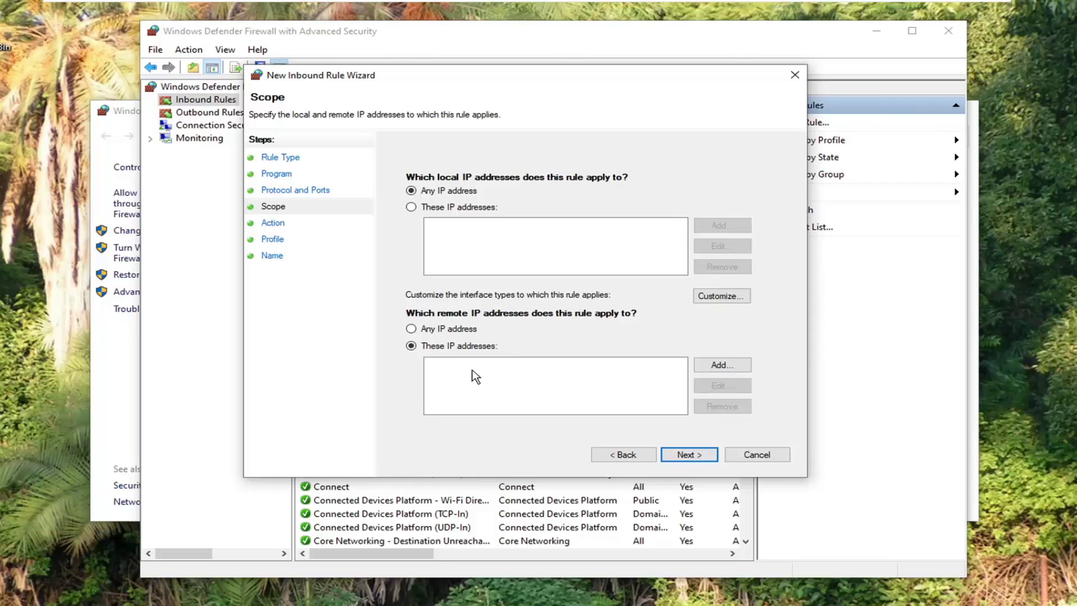
left_click(719, 365)
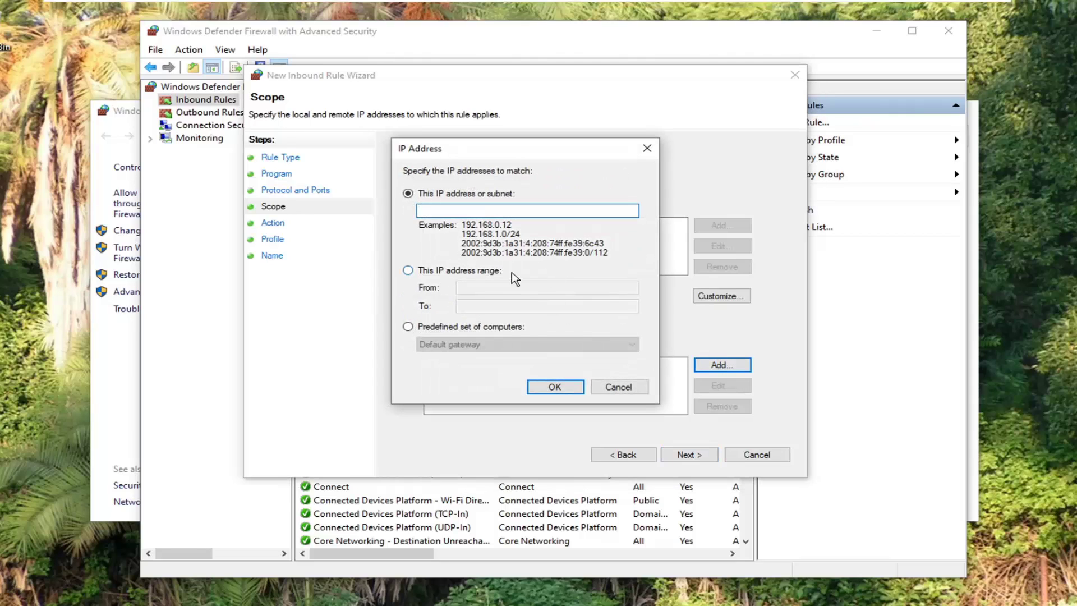
type("192.163.0.13")
left_click(548, 391)
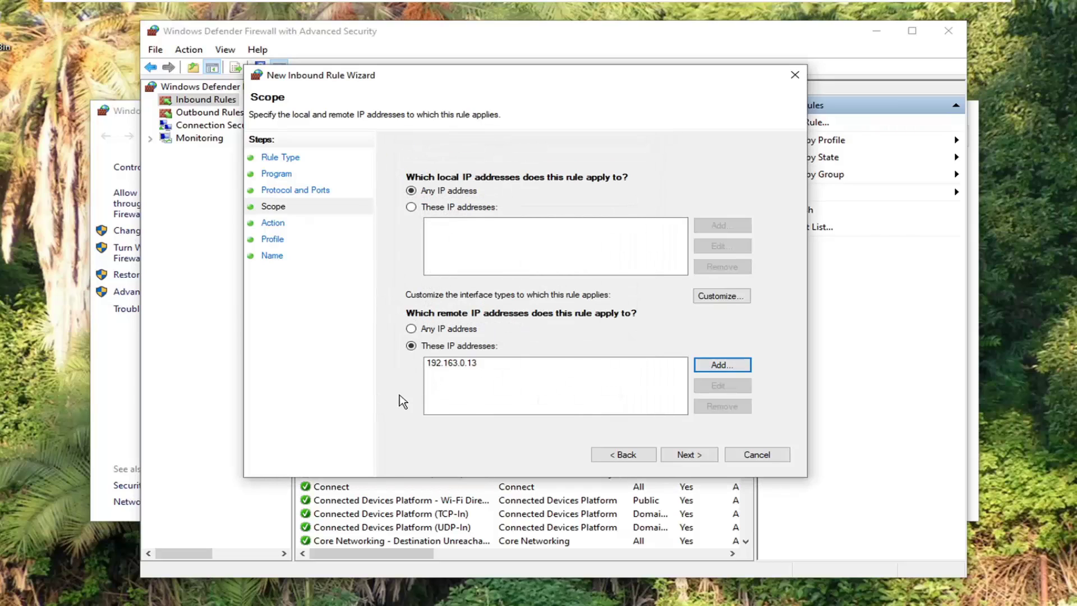
left_click(695, 457)
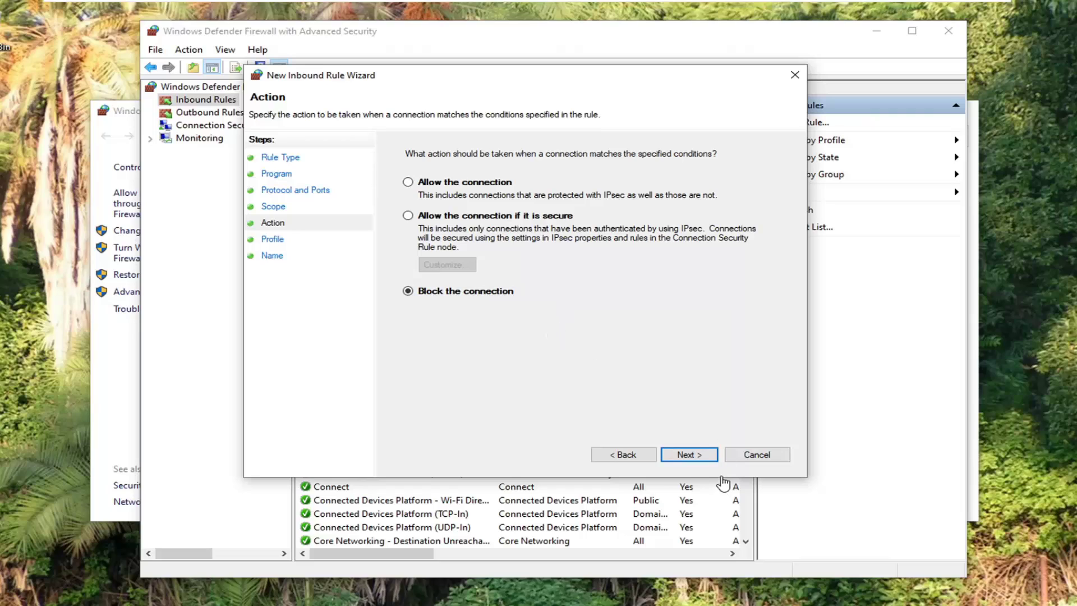
Block the connection on Domain, Private and Public profiles and name the rule 'Blocked website'
left_click(686, 461)
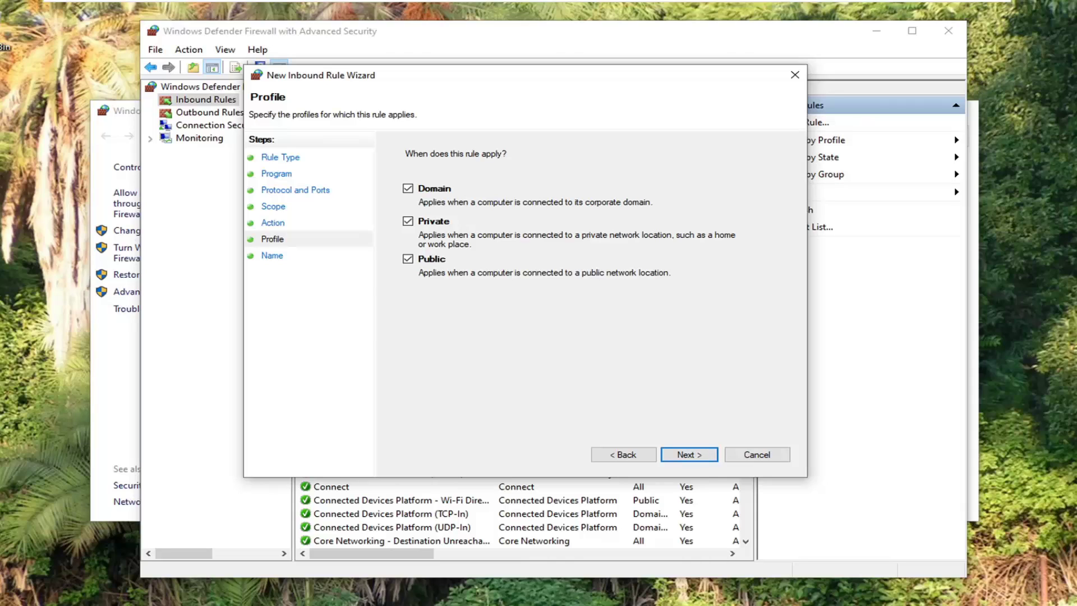
left_click(689, 455)
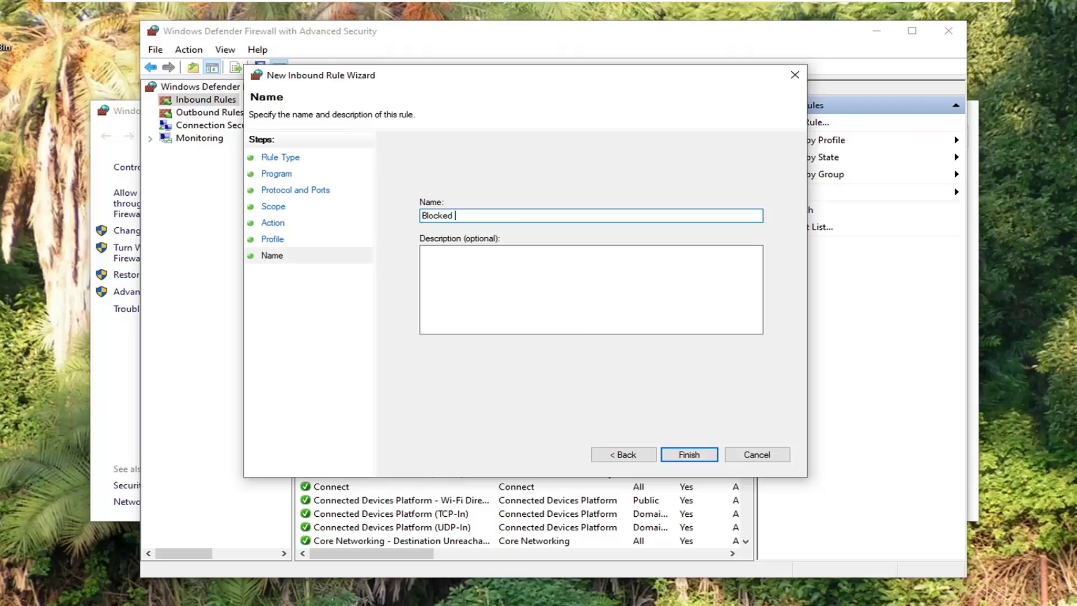
type("Blocked")
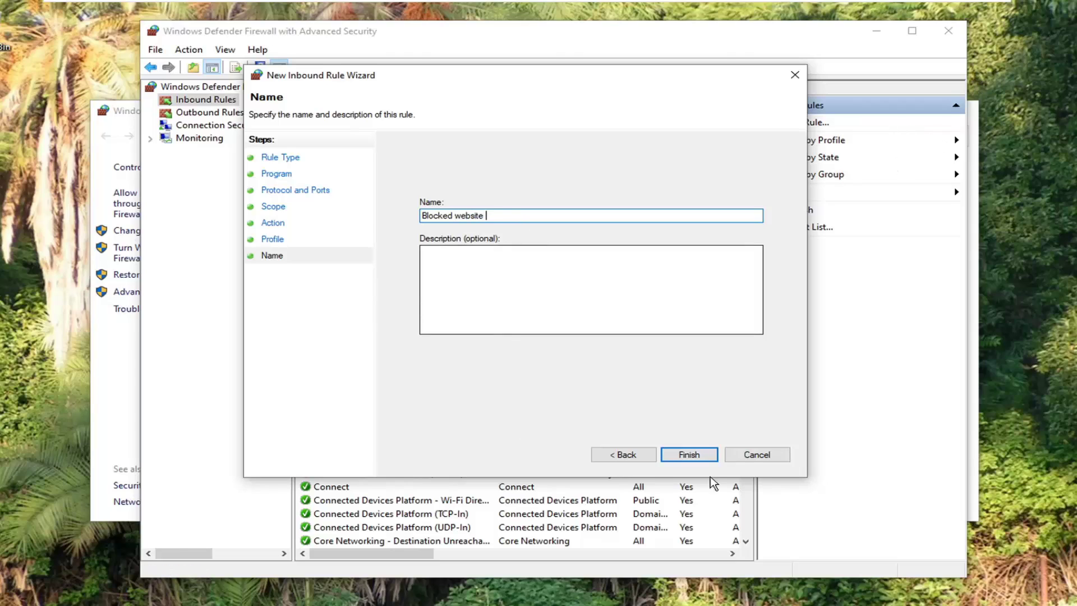
left_click(689, 454)
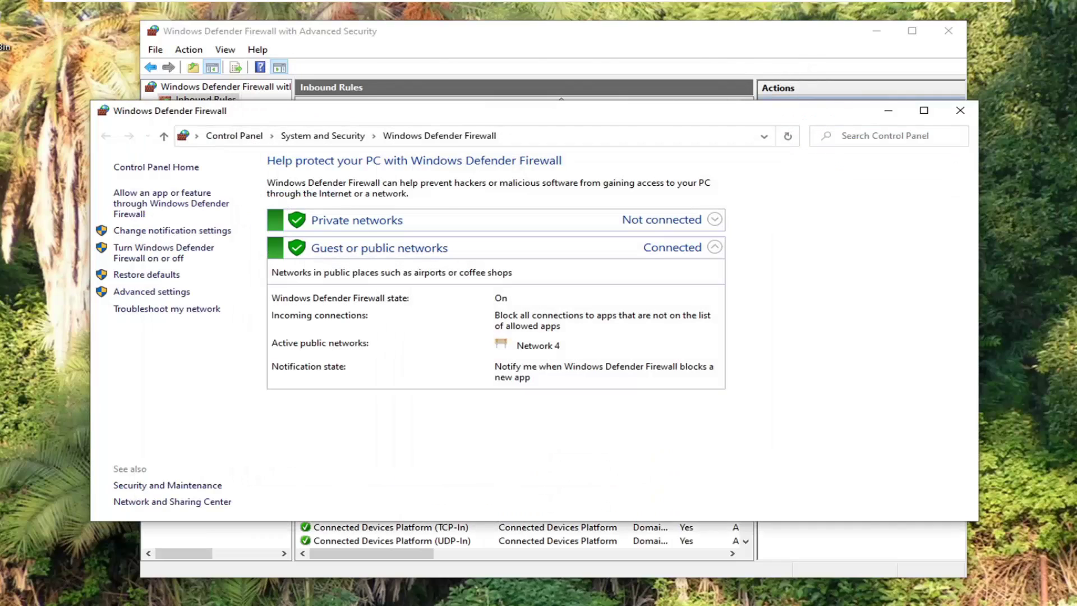
Close the basic firewall window, check the 'Blocked website' inbound rule, then view Outbound Rules
left_click(959, 111)
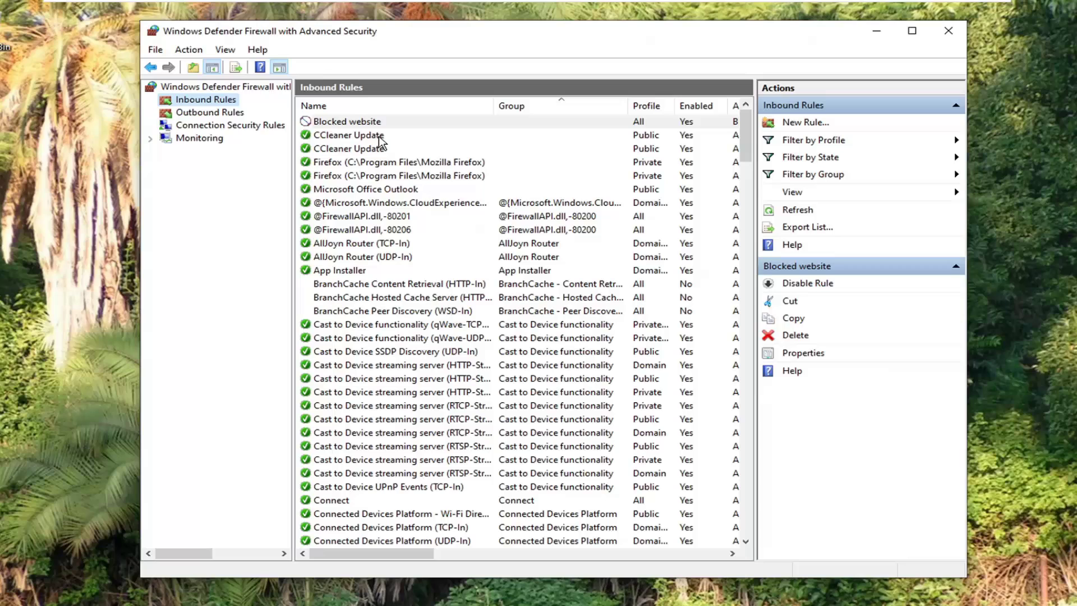
left_click(333, 124)
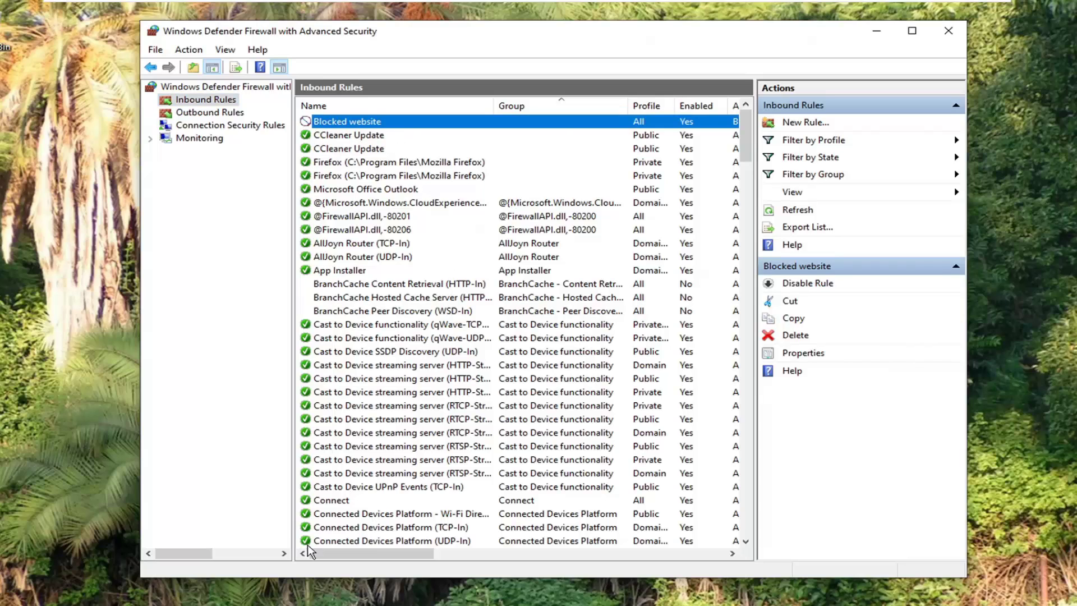
left_click_drag(352, 553, 272, 471)
left_click(208, 112)
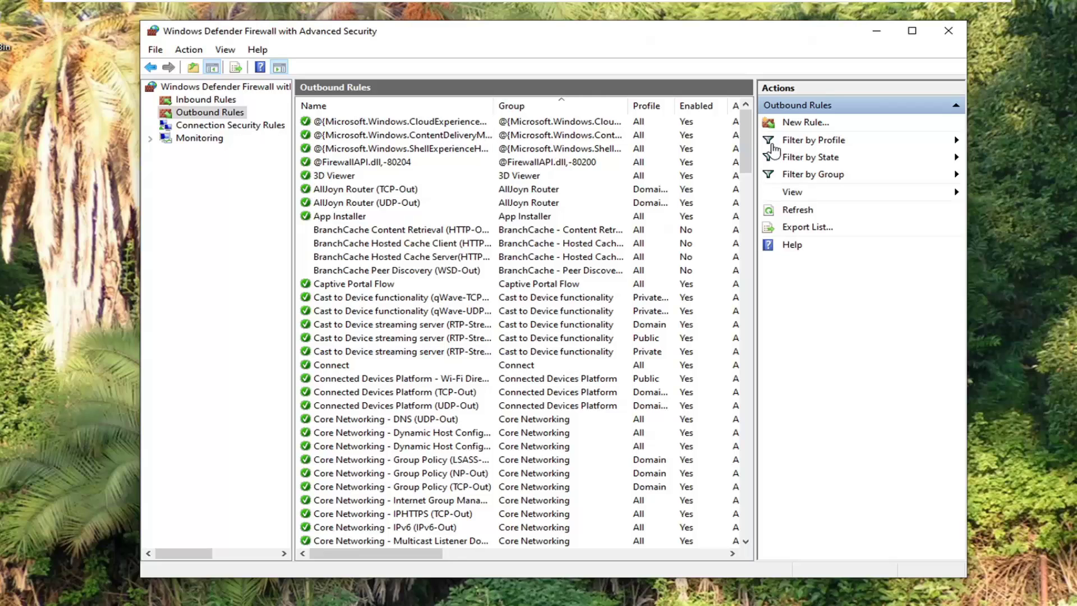
Start a new Custom outbound rule for all programs and default protocols, reaching the Scope step
left_click(802, 123)
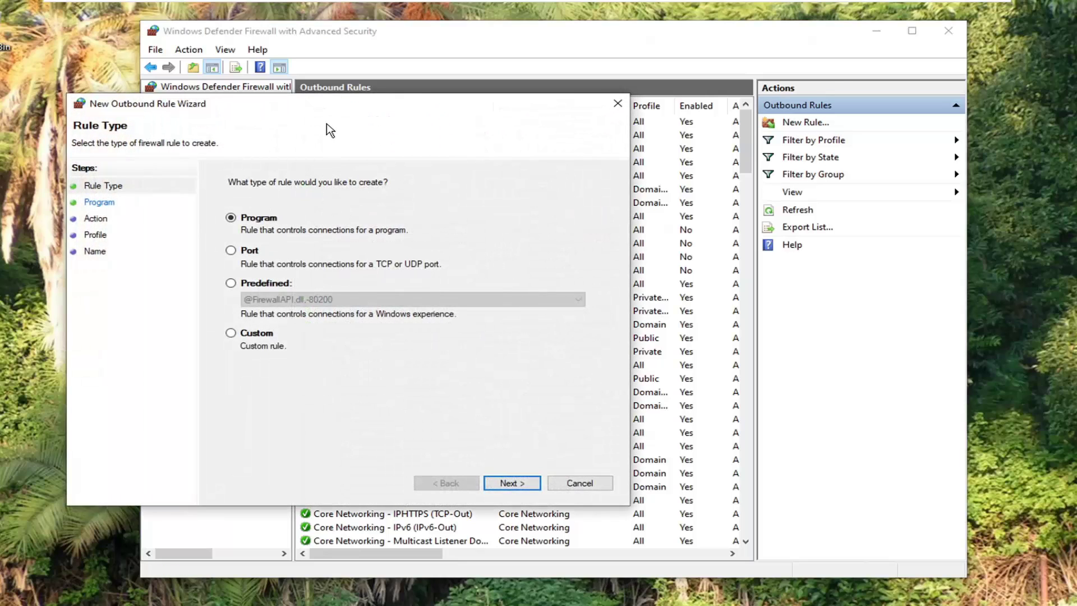
left_click_drag(550, 91, 480, 99)
left_click(401, 318)
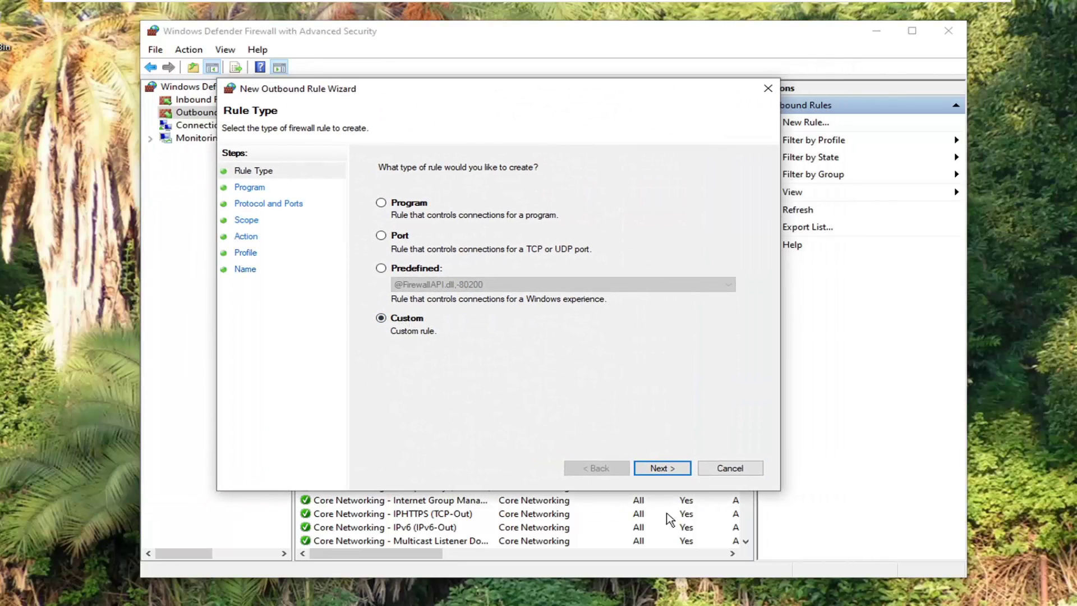
left_click(674, 478)
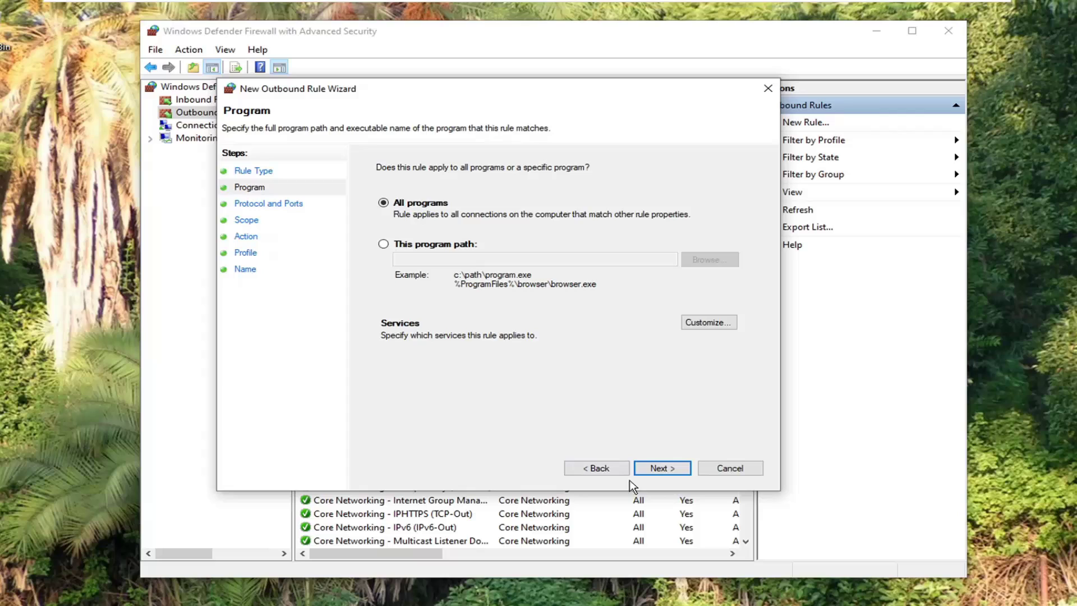
left_click(651, 471)
left_click(651, 469)
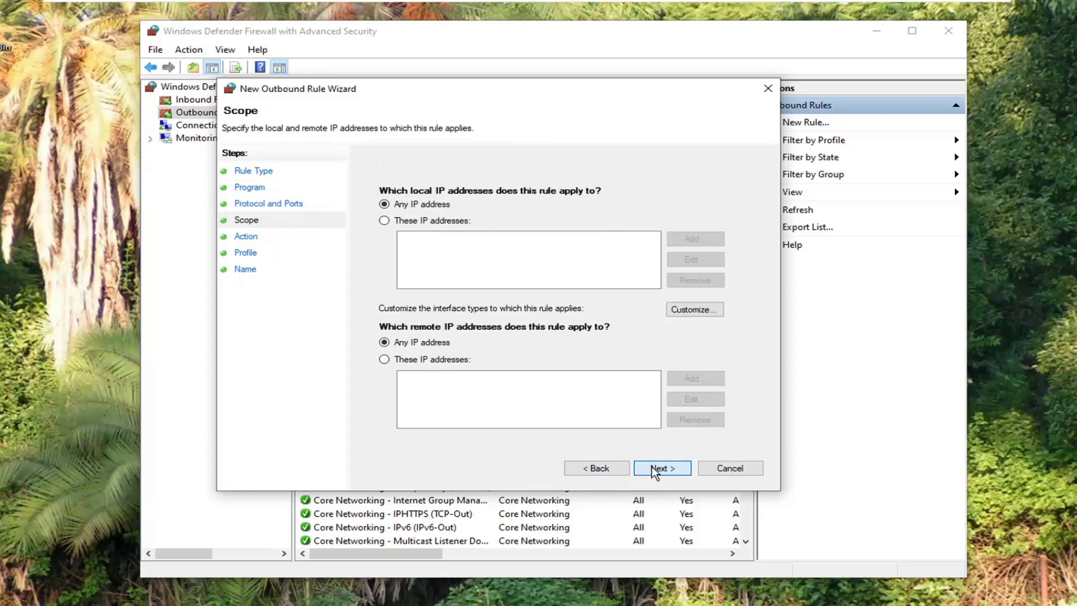
Restrict the outbound rule to remote IP 192.163.0.14 and continue to the Action step
left_click(404, 359)
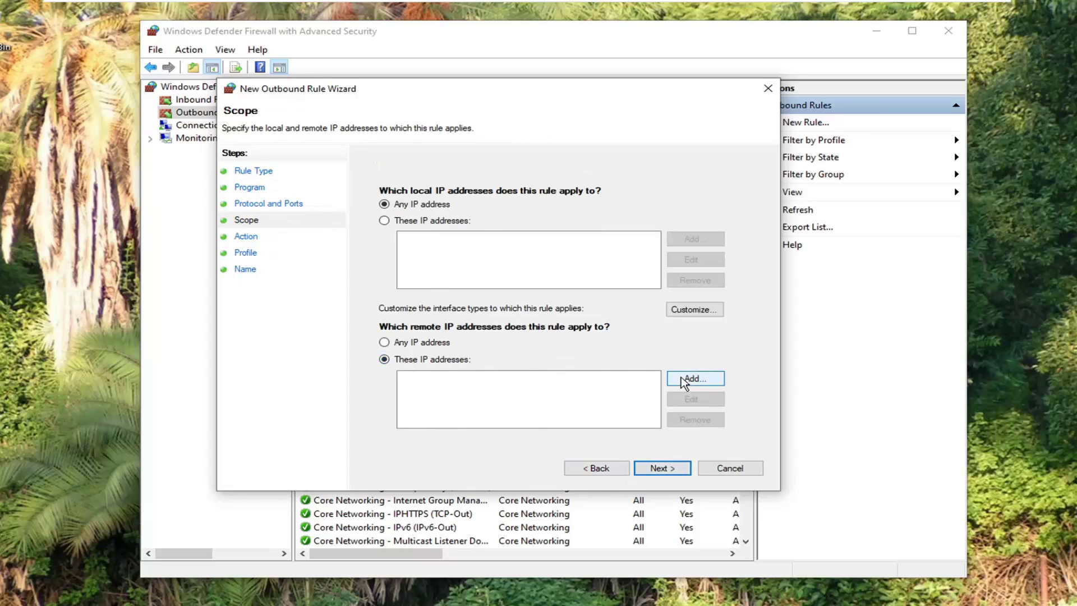
left_click(702, 378)
type("192.163.0.14")
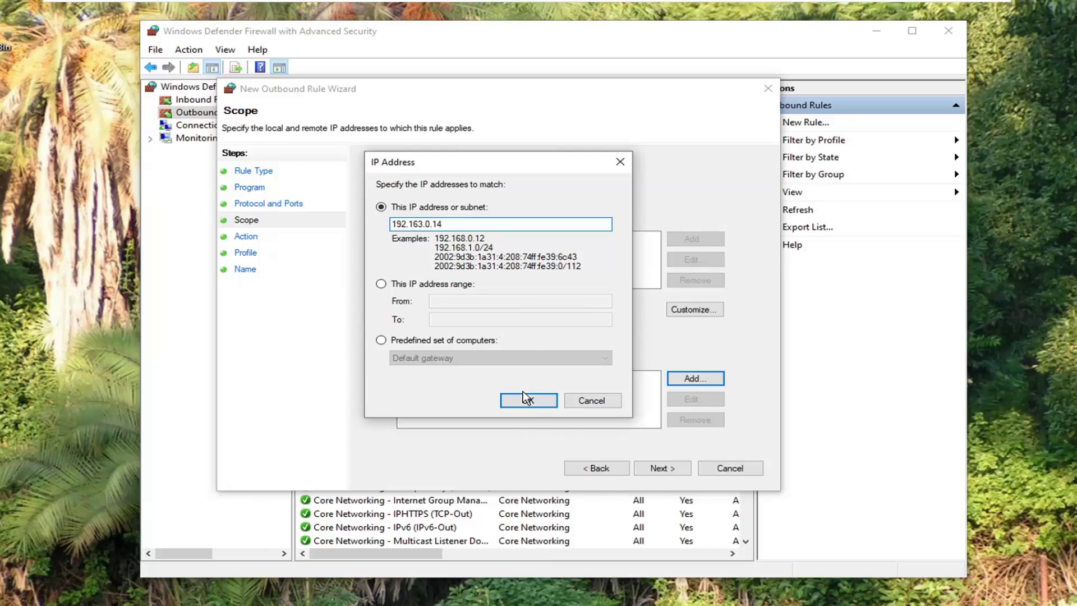
left_click(525, 399)
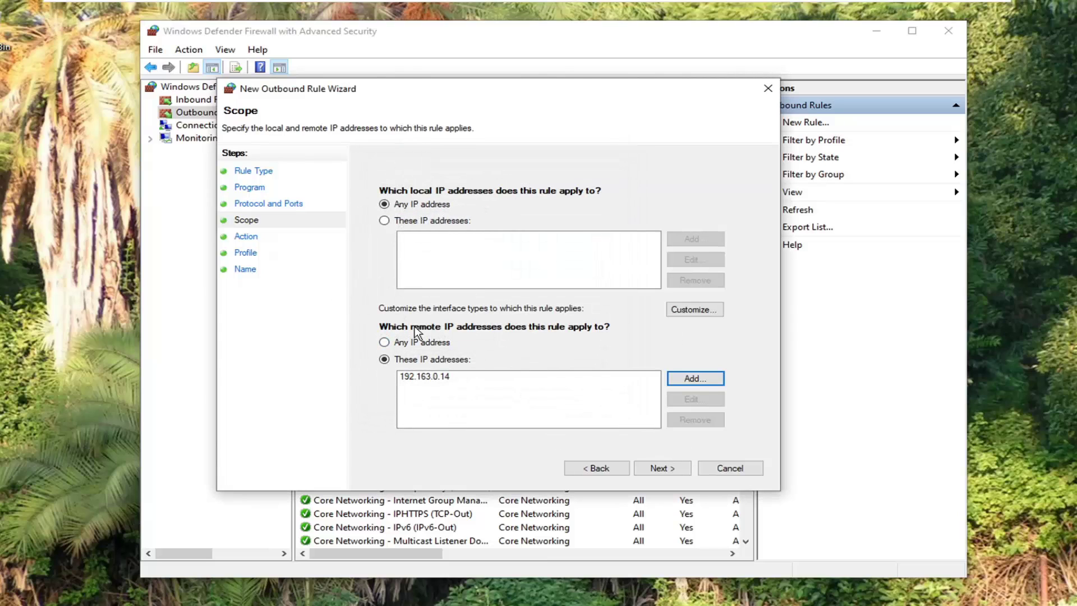
left_click(655, 470)
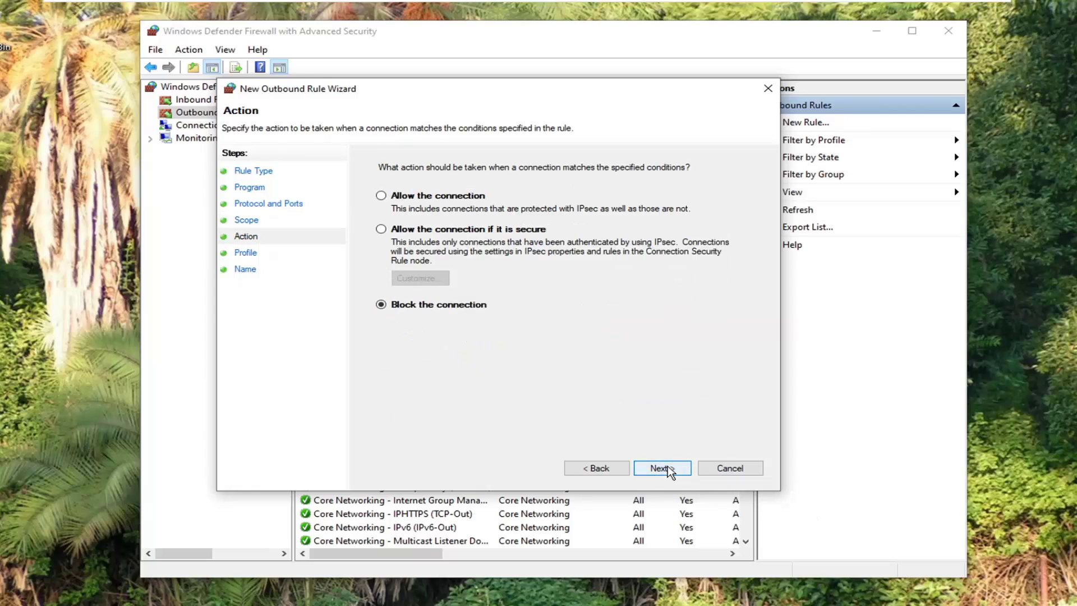
Keep Block the connection on all profiles and name the outbound rule 'Block website'
left_click(668, 470)
left_click(664, 478)
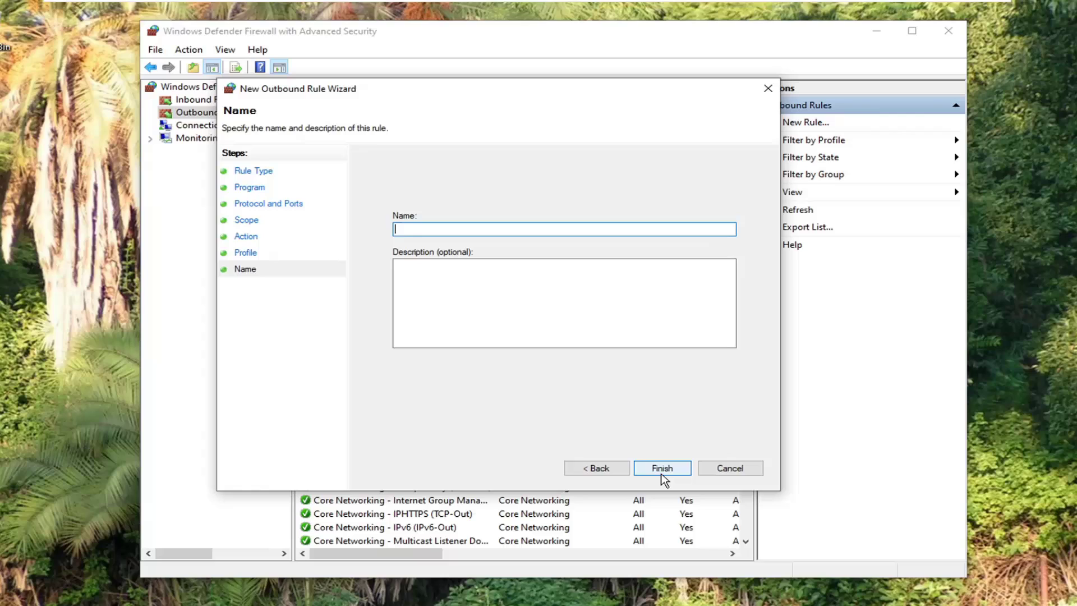
type("Bliock websit")
key("ctrl+a")
type("B")
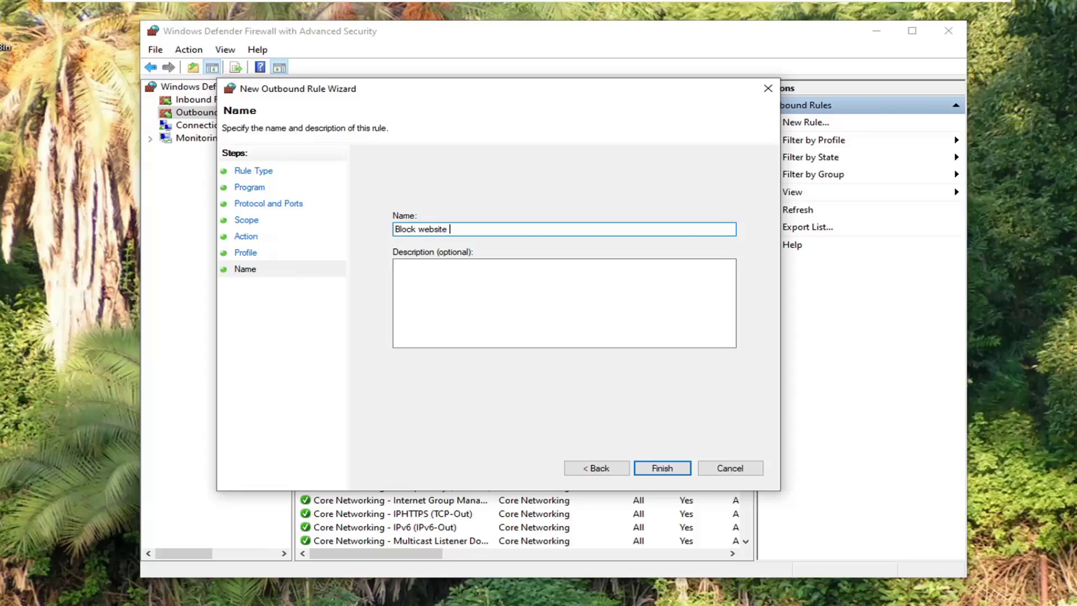
left_click(657, 470)
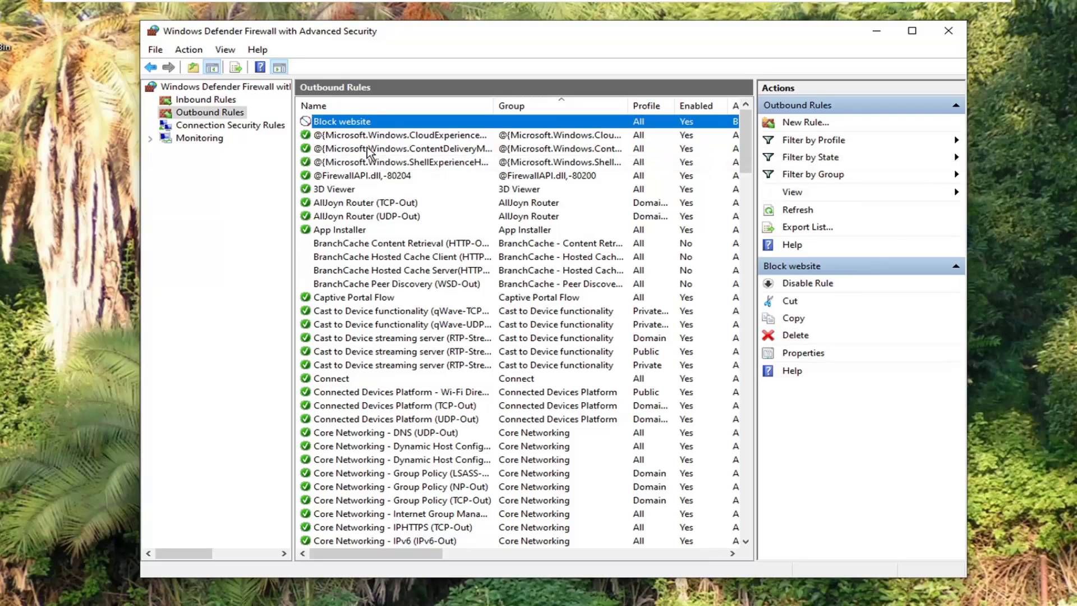
Verify 'Block website' in Outbound Rules and 'Blocked website' in Inbound Rules
left_click(380, 136)
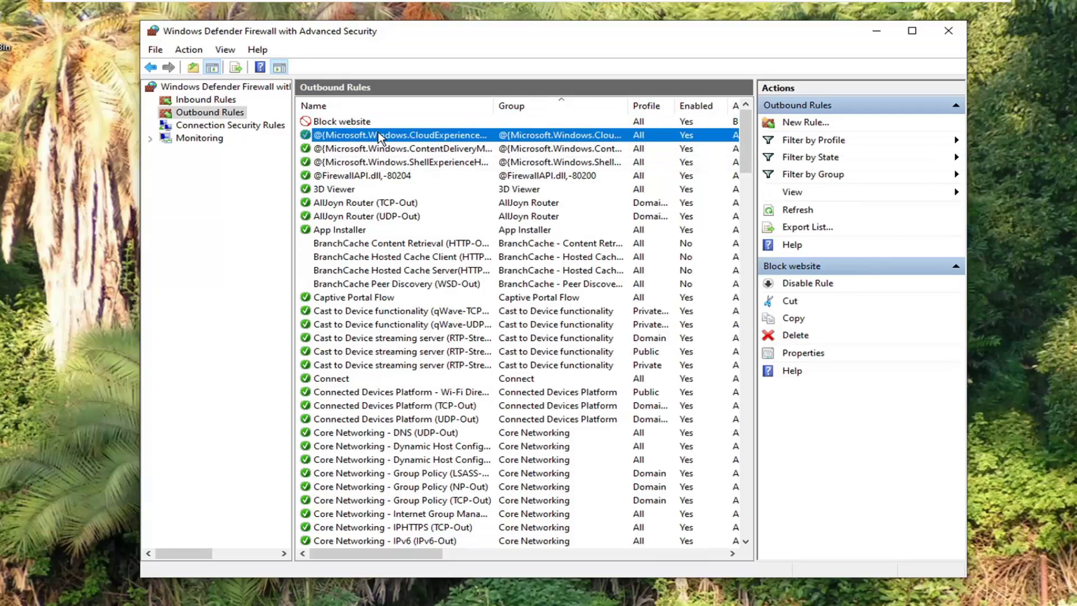
left_click(342, 121)
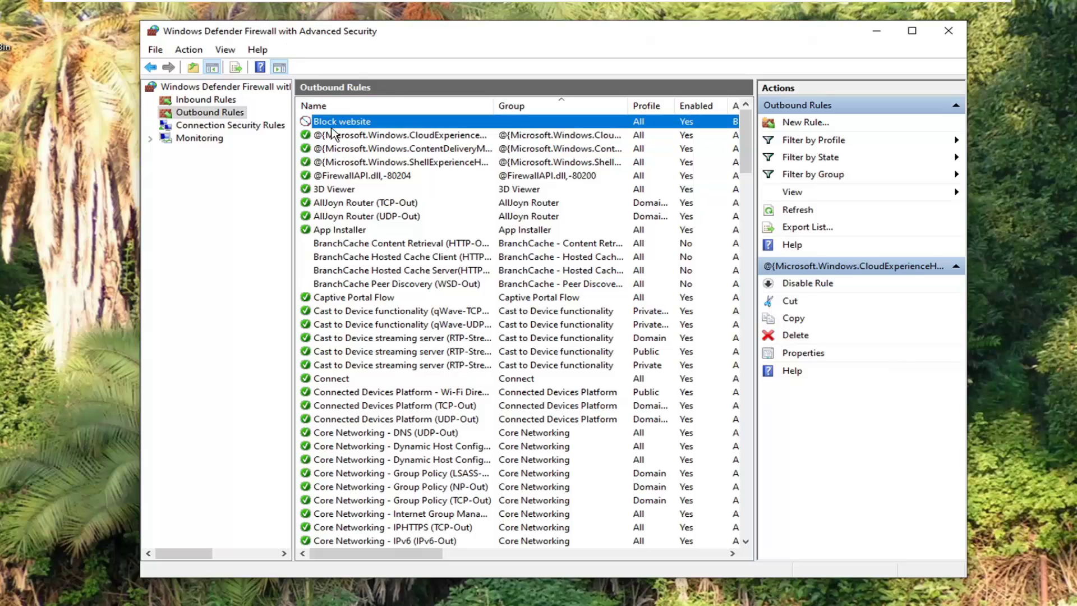
left_click(188, 99)
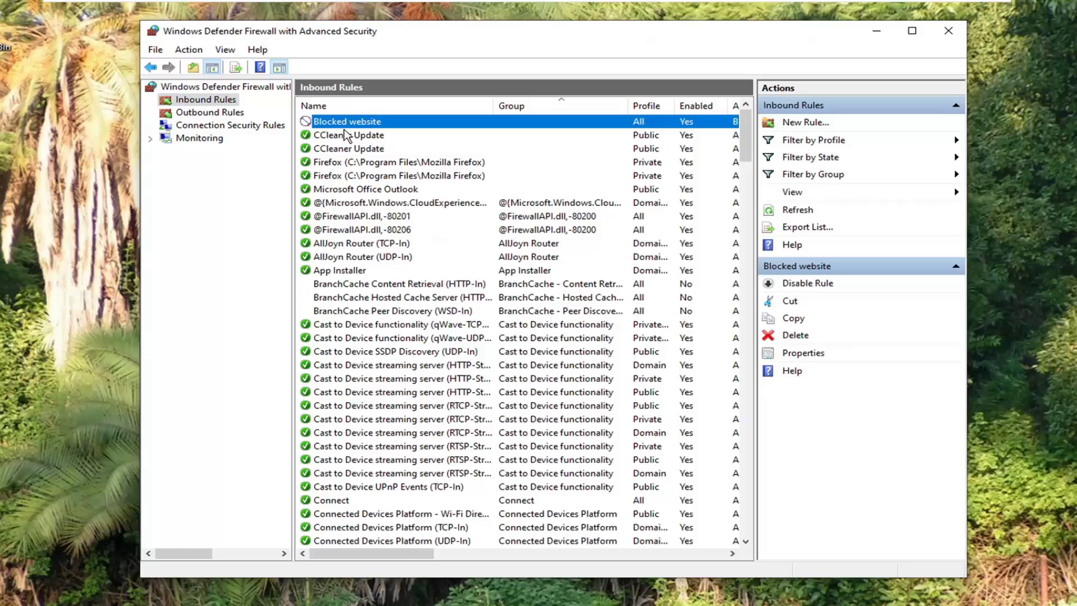
left_click(208, 112)
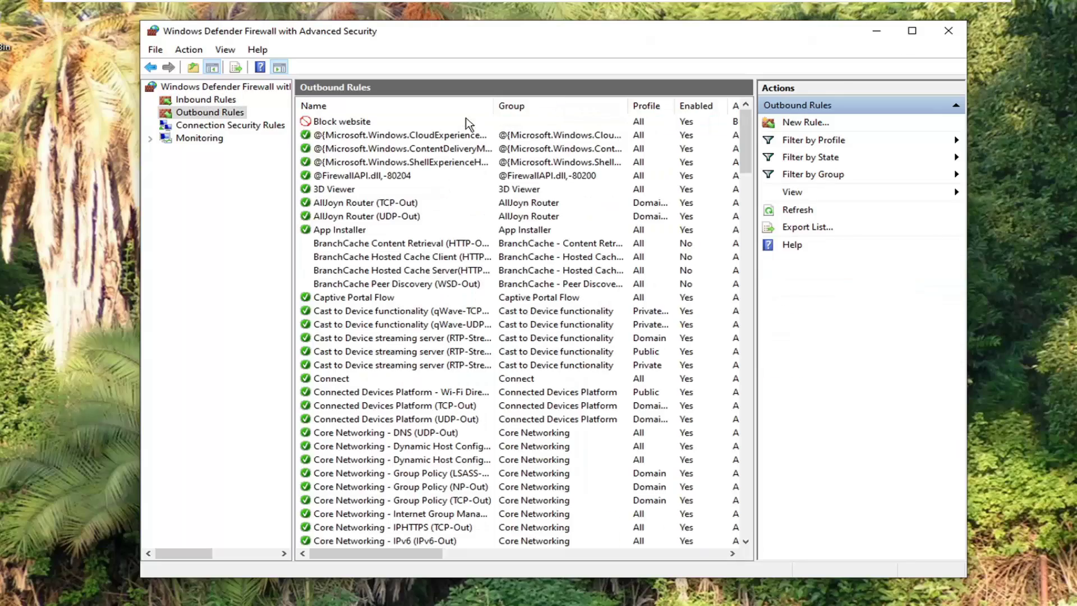